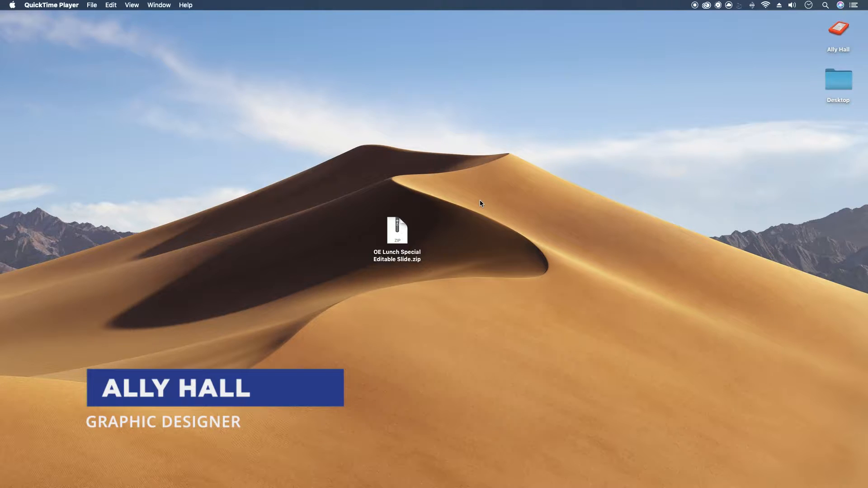
- Extract OE Lunch Special Editable Slide.zip on the desktop and open the extracted folder
click(660, 241)
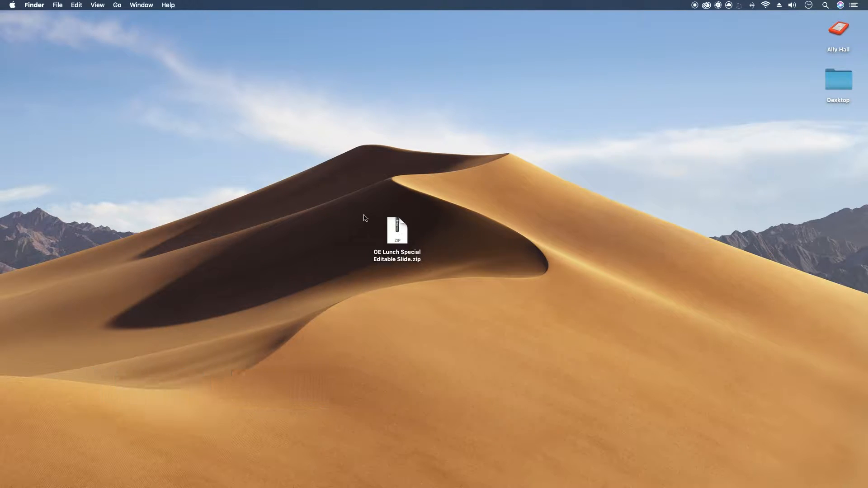
double_click(396, 232)
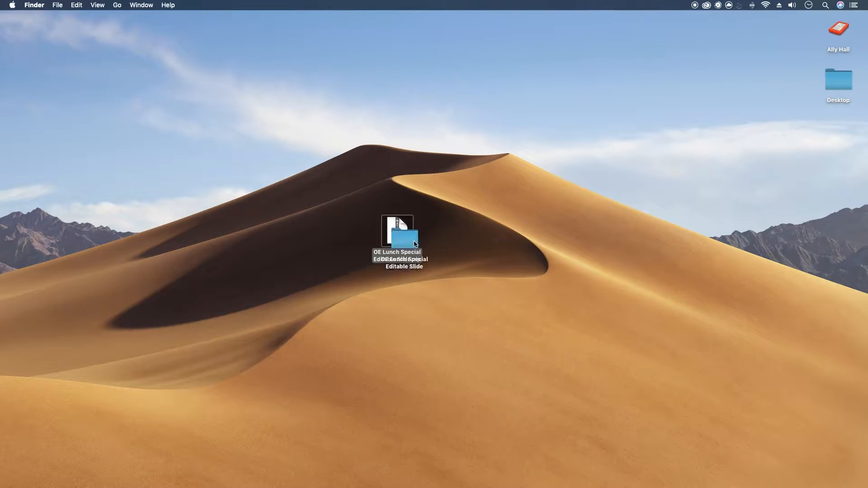
double_click(458, 236)
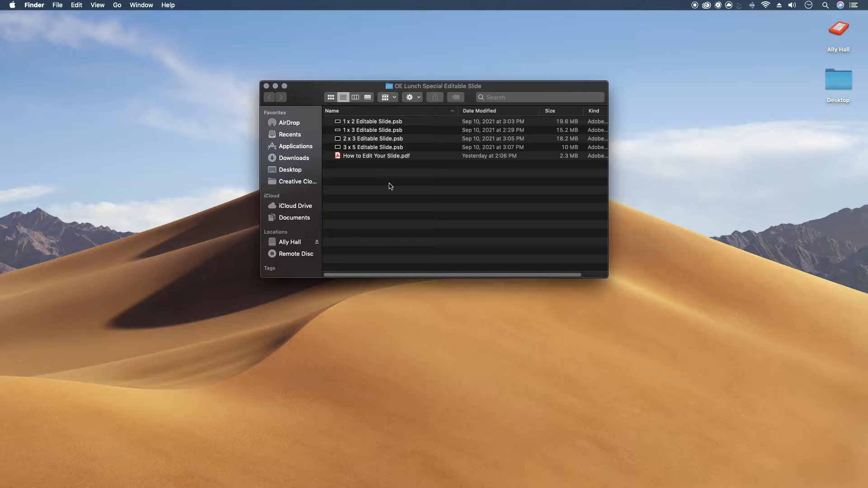
- Open How to Edit Your Slide.pdf, check the slide ratio table on page 3, and minimize the document
double_click(351, 157)
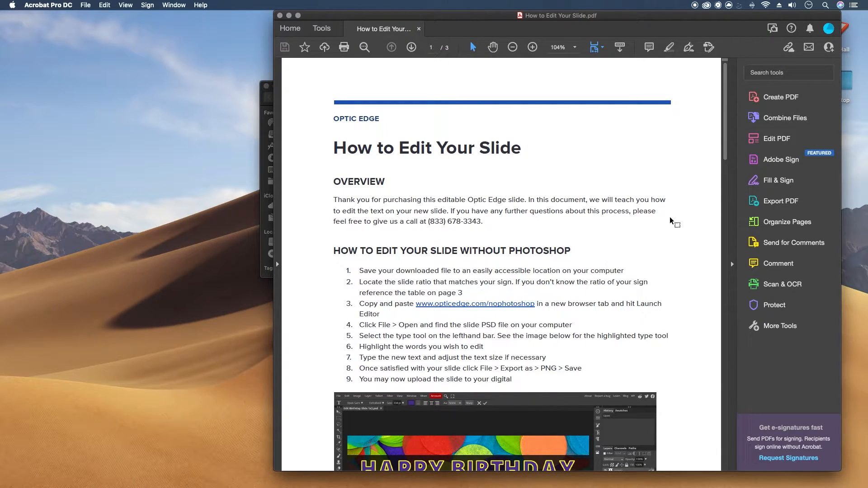
drag(724, 72, 708, 349)
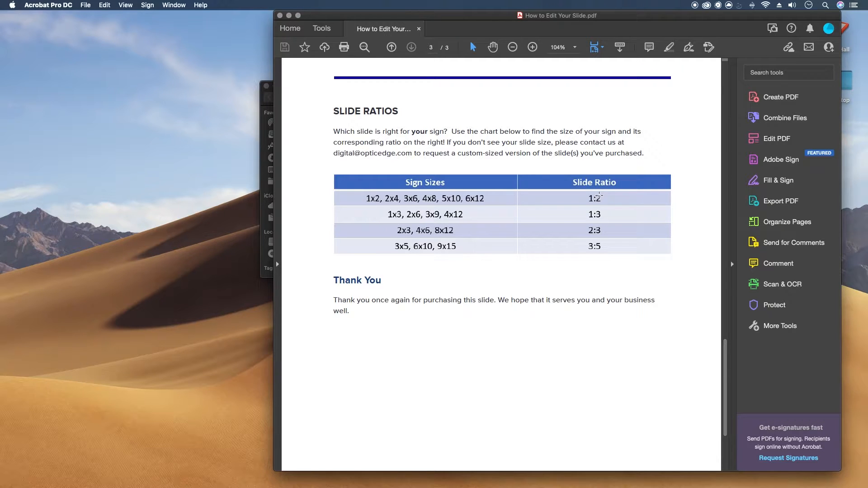
drag(358, 19, 311, 21)
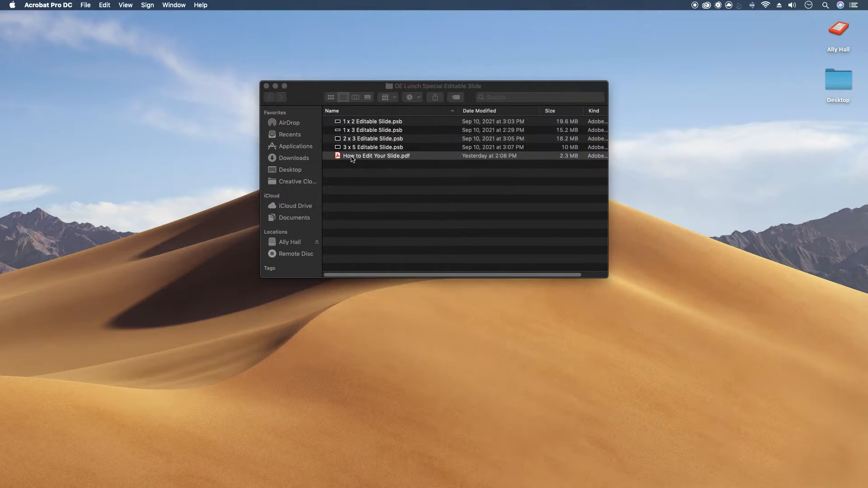
- Move 1 x 2 Editable Slide.psb out of the folder onto the desktop and close the folder window
click(350, 174)
drag(351, 124, 675, 165)
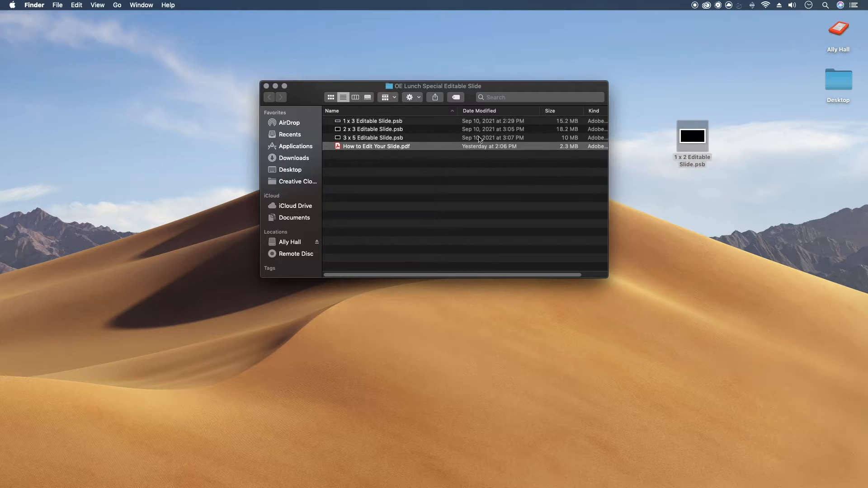
click(267, 86)
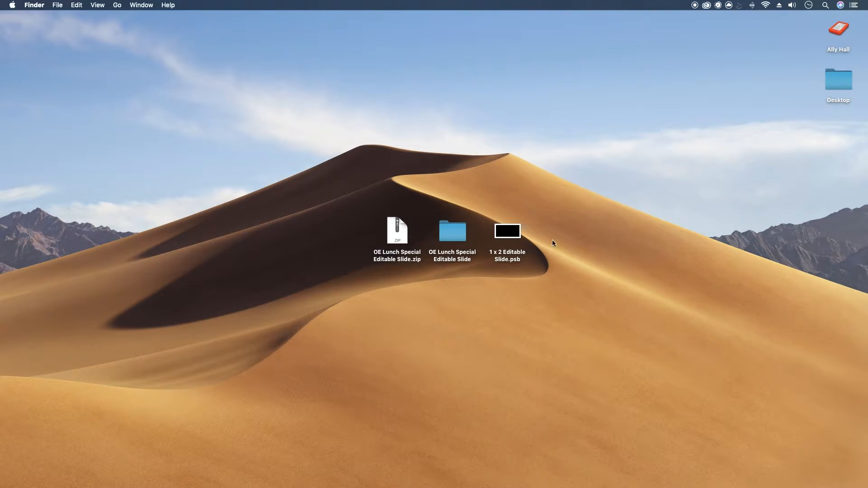
- Open 1 x 2 Editable Slide.psb from the desktop in Photoshop to view it, and minimize the window
click(512, 231)
double_click(514, 232)
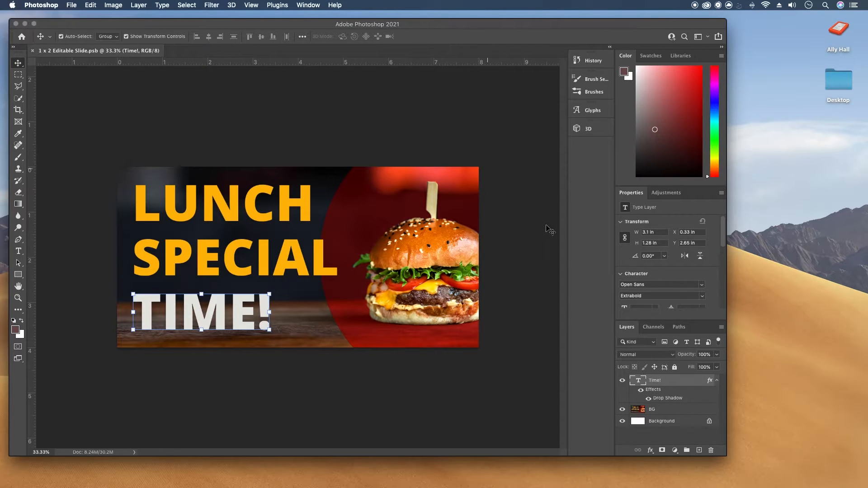
click(25, 24)
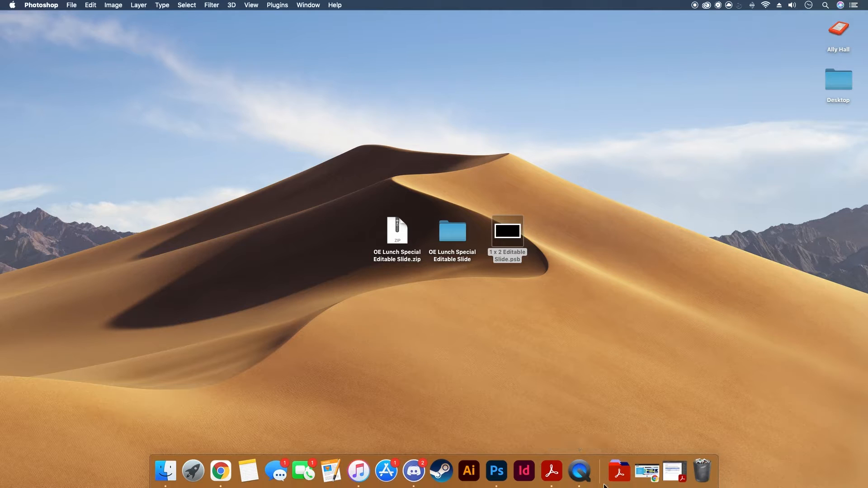
click(673, 471)
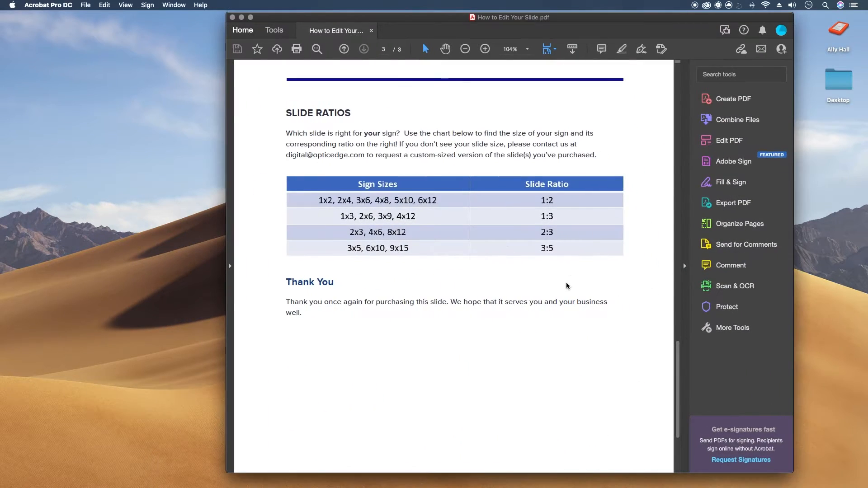
scroll(560, 283, up, 8)
scroll(560, 284, up, 10)
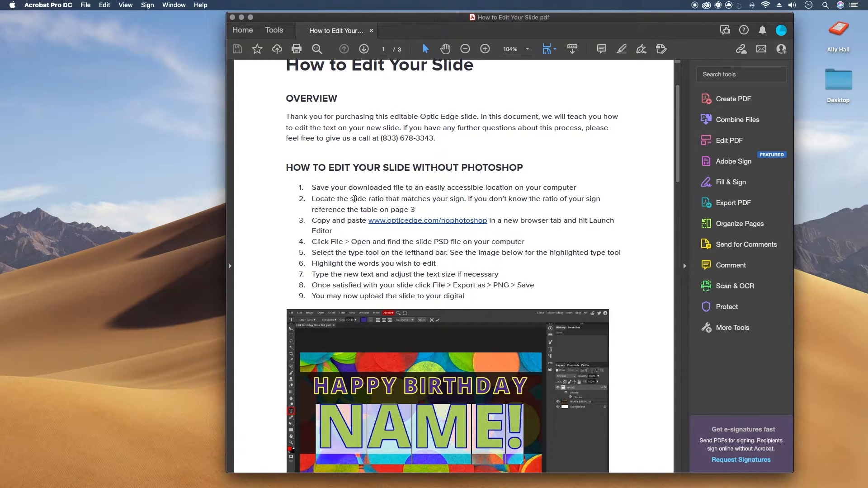
click(405, 224)
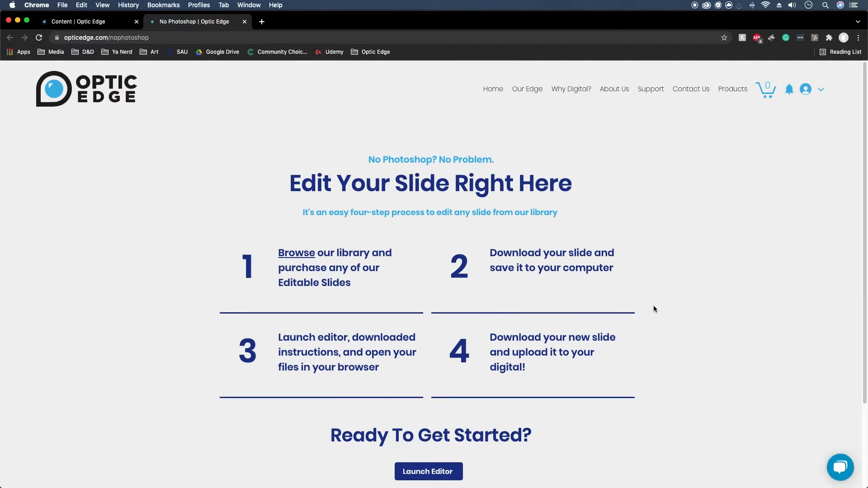
click(434, 470)
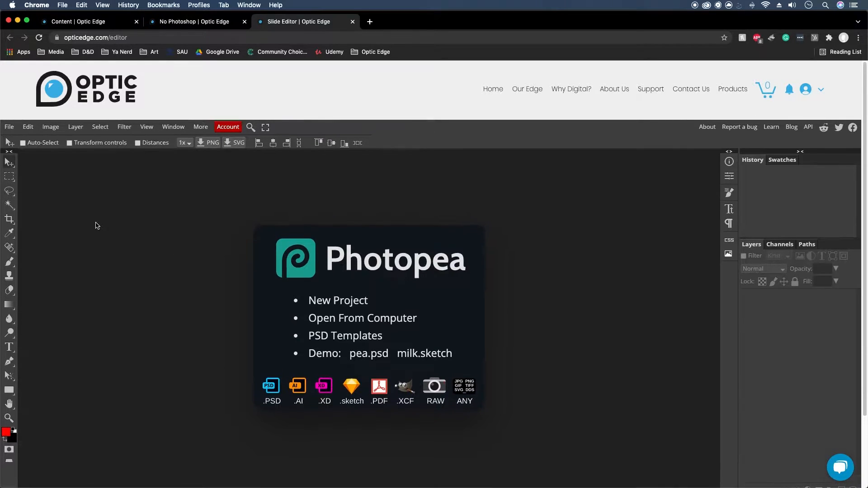
- Open 1 x 2 Editable Slide.psb from the Desktop folder in the online editor
click(9, 127)
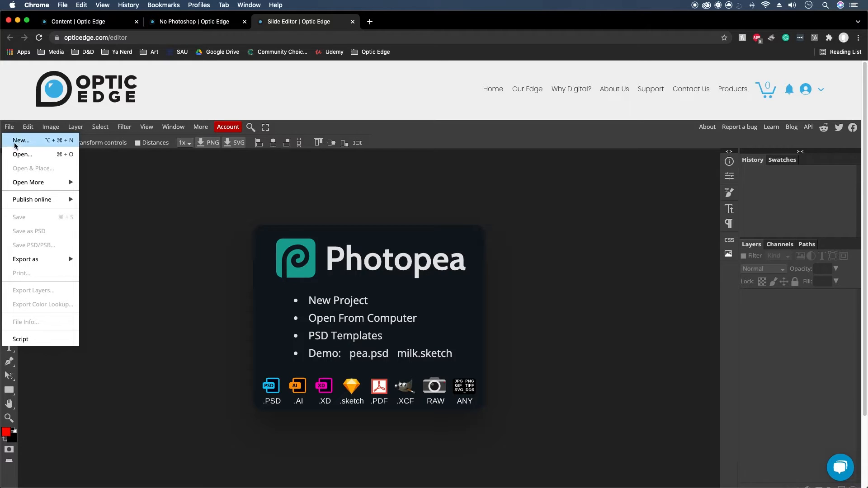
click(18, 155)
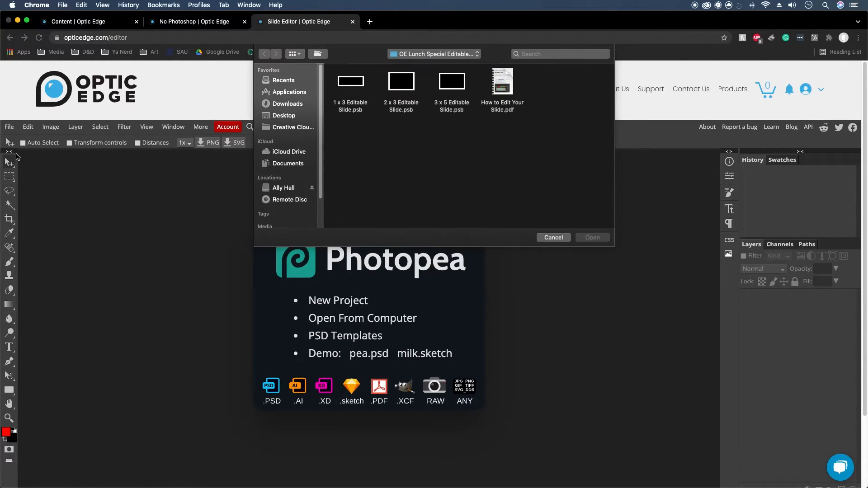
click(285, 115)
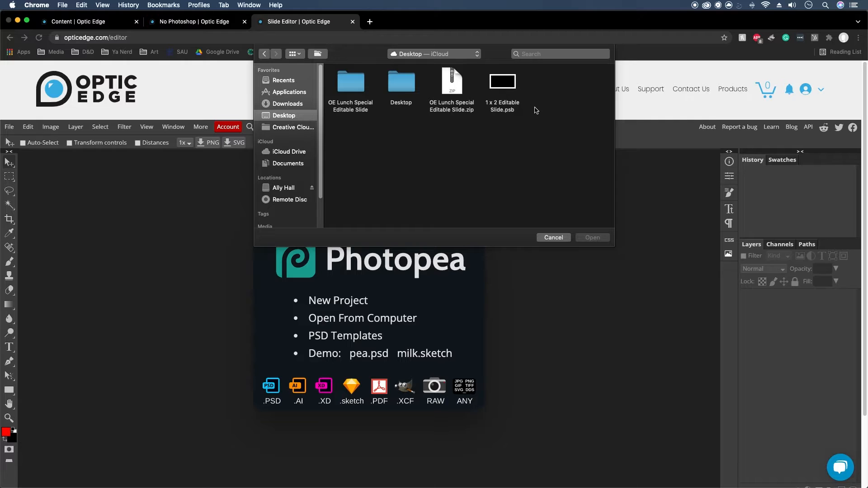
click(505, 82)
click(594, 237)
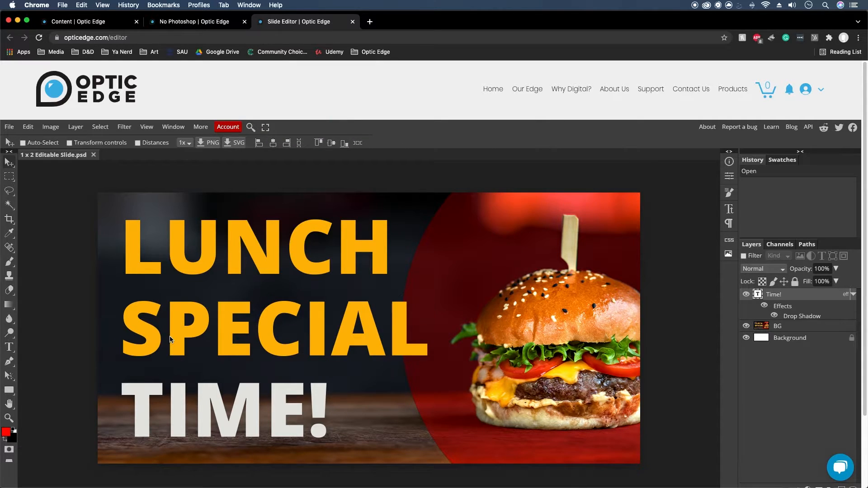
- Replace the slide's TIME! text with 12-1PM using the Type tool and commit the edit
click(10, 347)
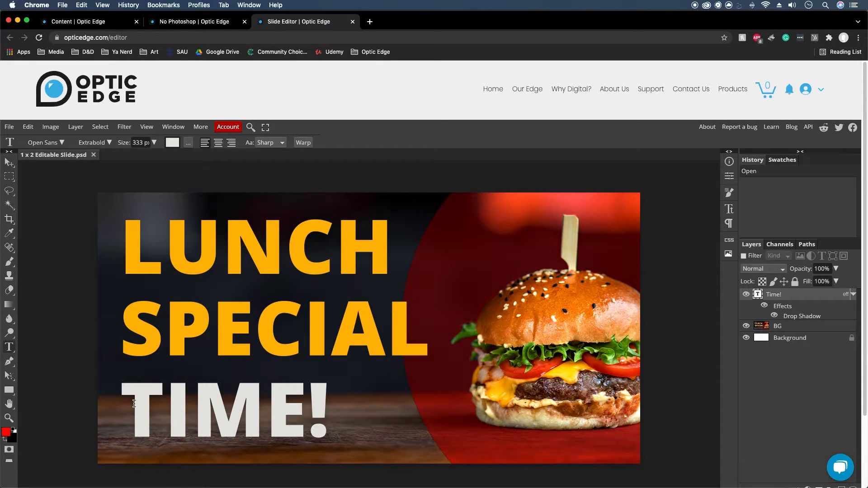
drag(121, 404, 333, 409)
key(BackSpace)
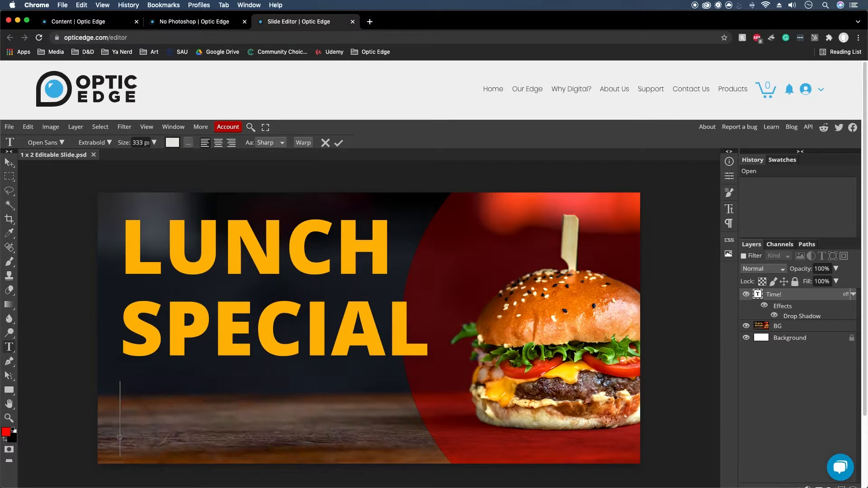
text(12-)
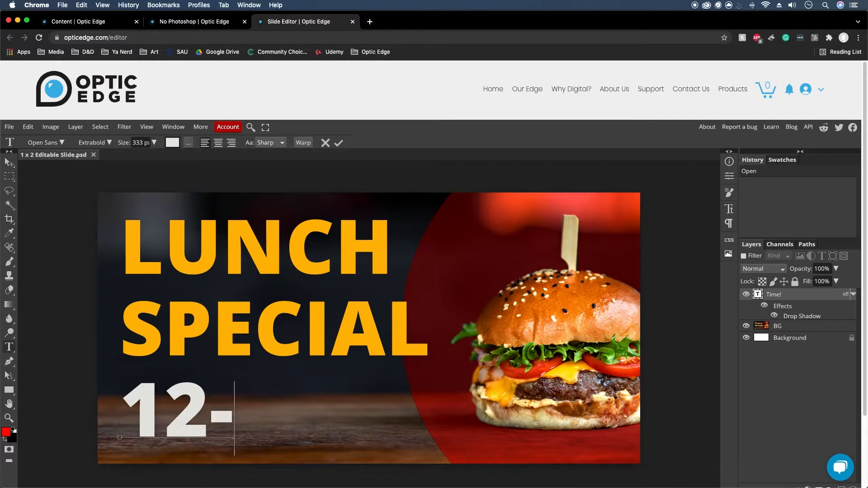
text(1PM)
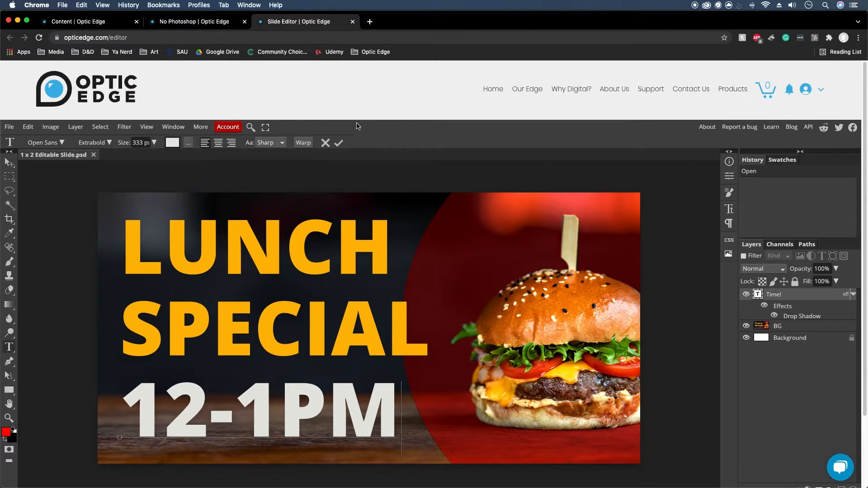
click(339, 142)
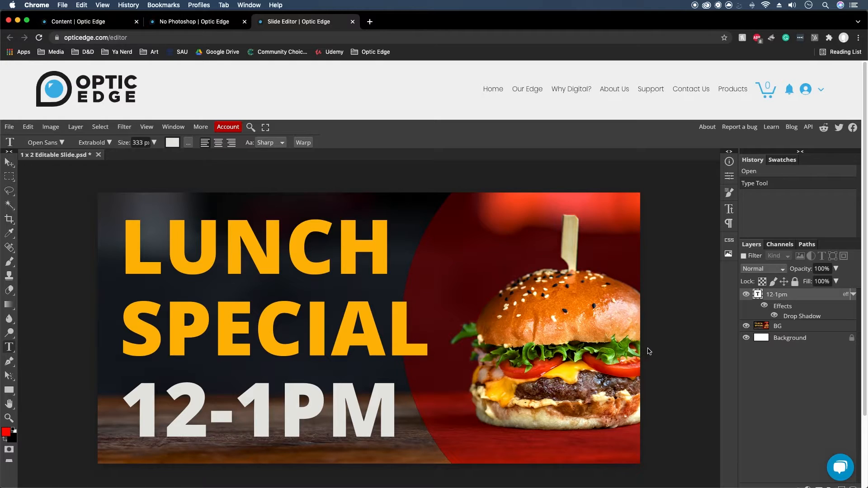
- Export the slide as a PNG, reveal the downloaded file in Finder, and return to the editor
click(10, 127)
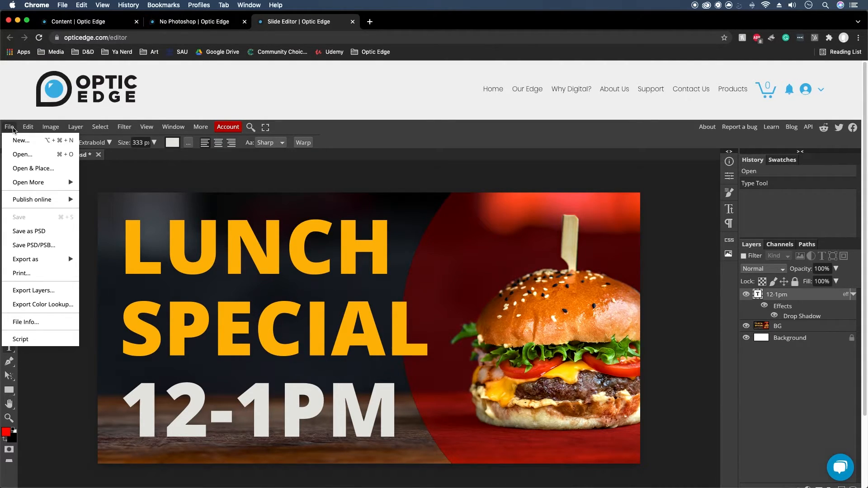
mouse_move(17, 259)
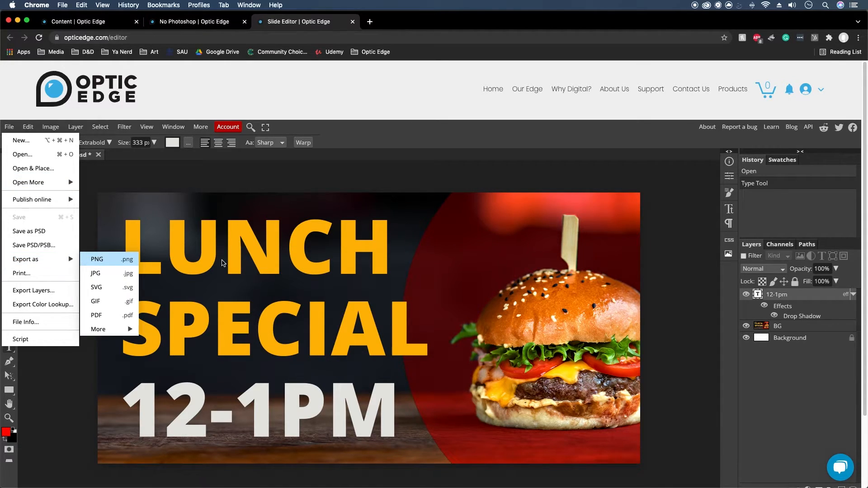
click(104, 259)
click(349, 286)
click(98, 478)
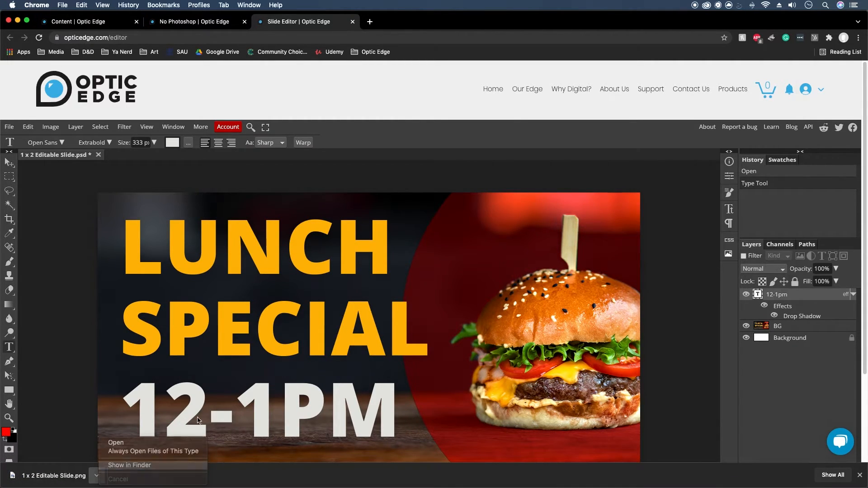
click(126, 467)
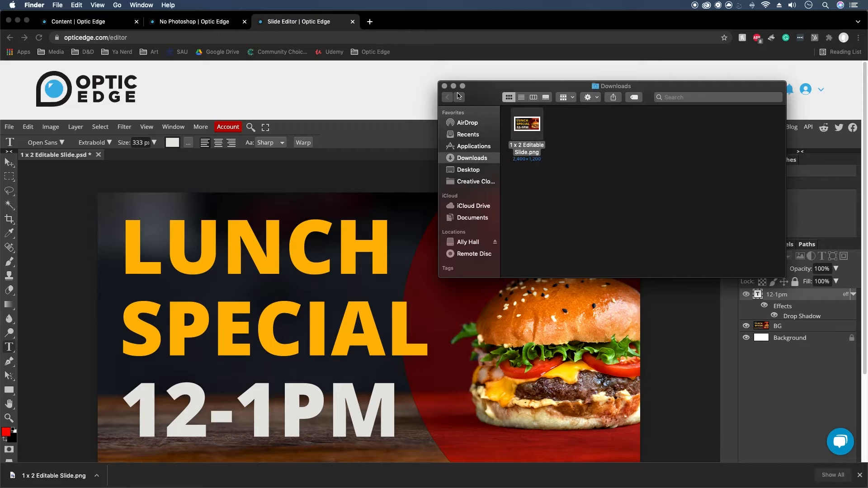
click(327, 416)
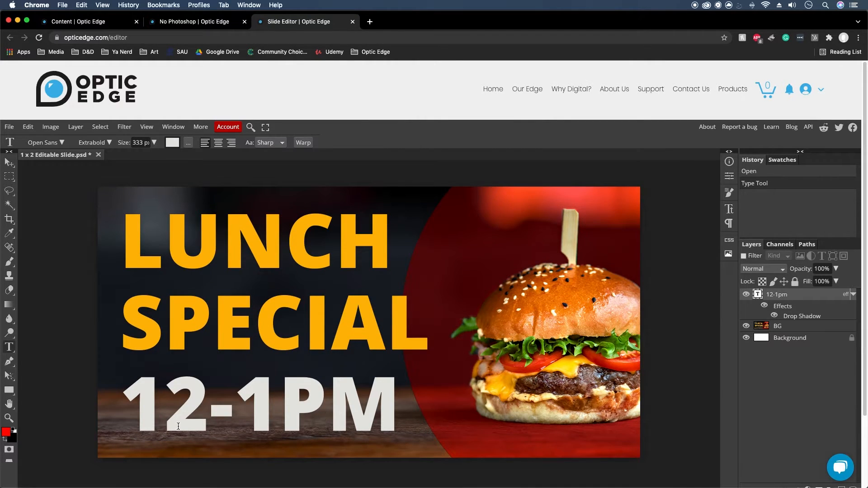
- Replace the 12-1PM text with "tomorrow" and commit the edit
drag(393, 404, 121, 434)
key(BackSpace)
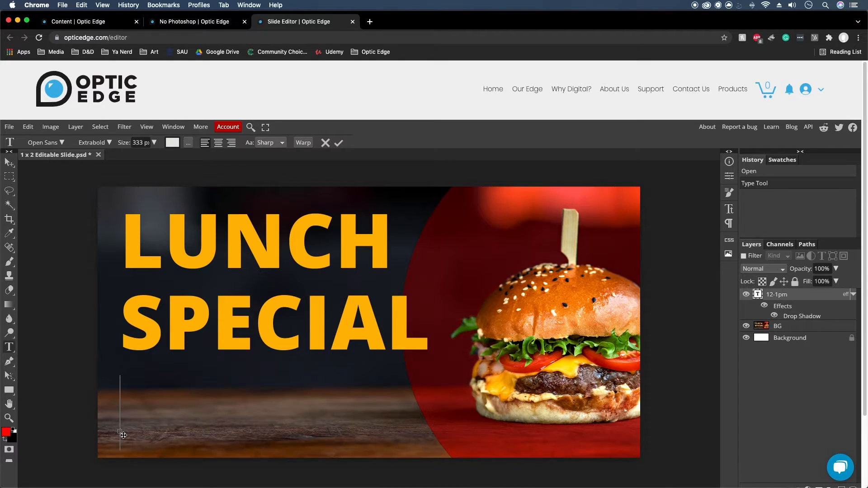
text(tomorrow)
click(338, 143)
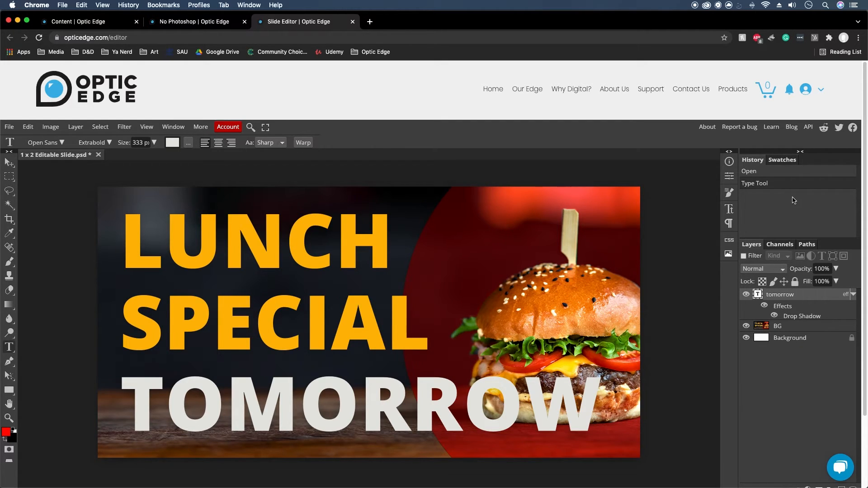
- Reduce the TOMORROW text's font size to 233 px in the character settings
click(728, 210)
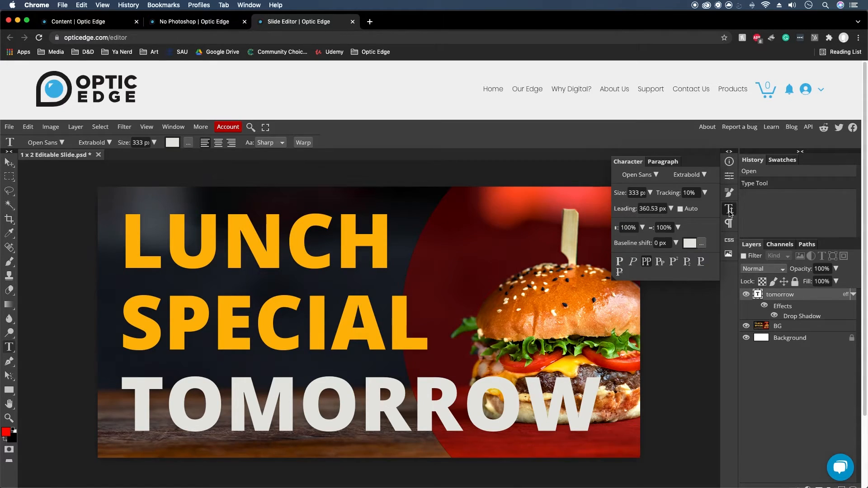
click(638, 193)
key(shift+Down)
key(shift+Down)
key(shift+Down)
key(shift+Down)
key(shift+Down)
key(shift+Down)
key(shift+Down)
key(shift+Down)
key(shift+Down)
key(shift+Down)
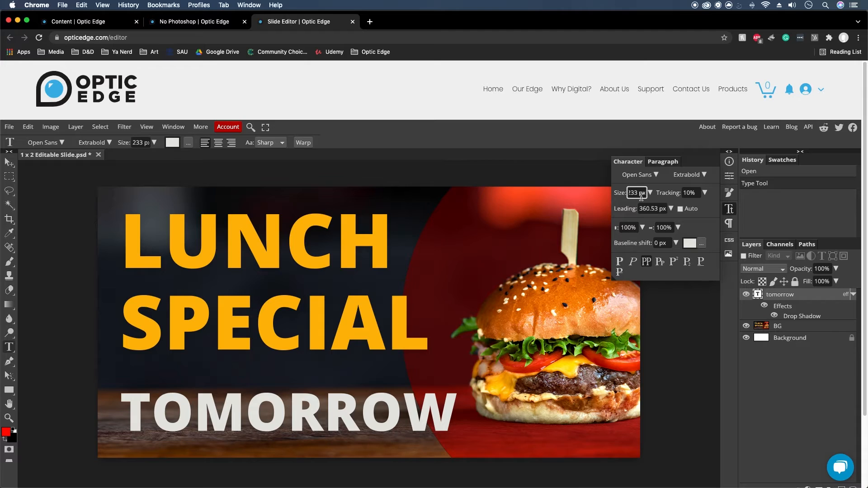
- Try olive (979712) and white (ffffff) as the TOMORROW text color and discard the color change
click(656, 175)
click(656, 176)
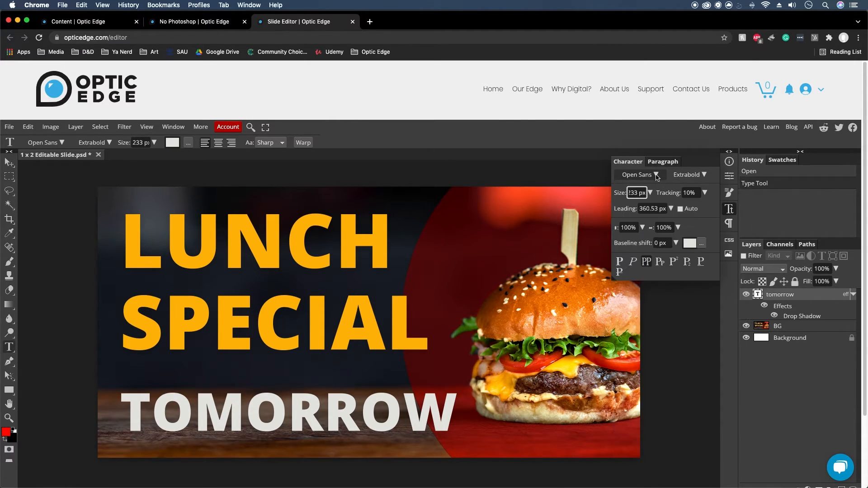
click(689, 243)
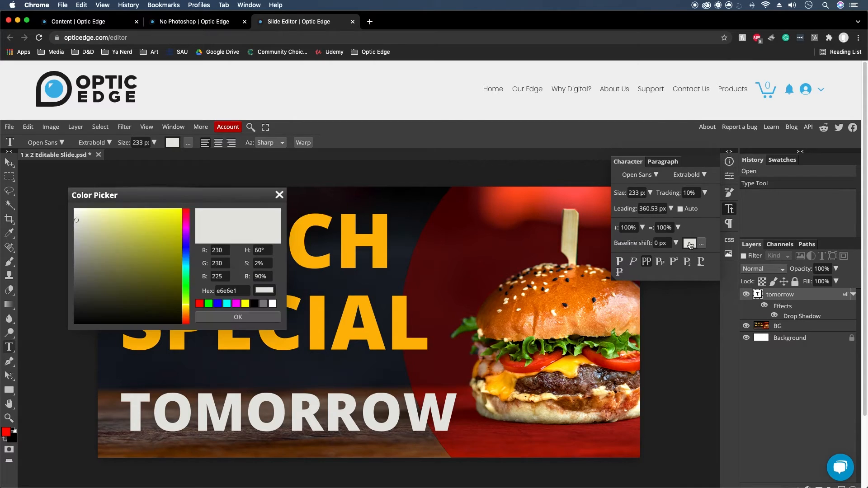
click(169, 255)
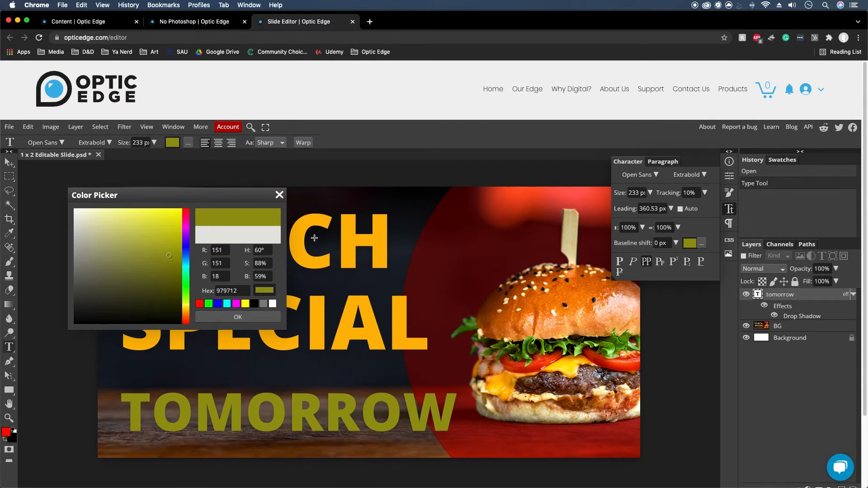
drag(80, 250, 75, 210)
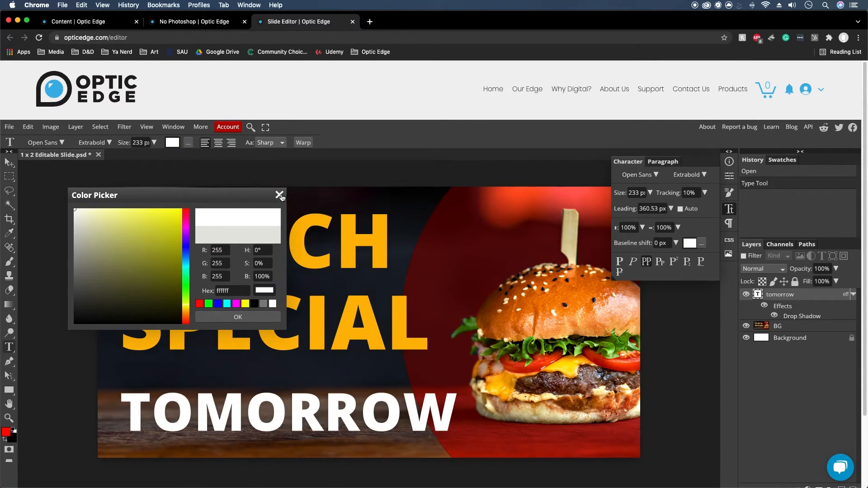
click(279, 195)
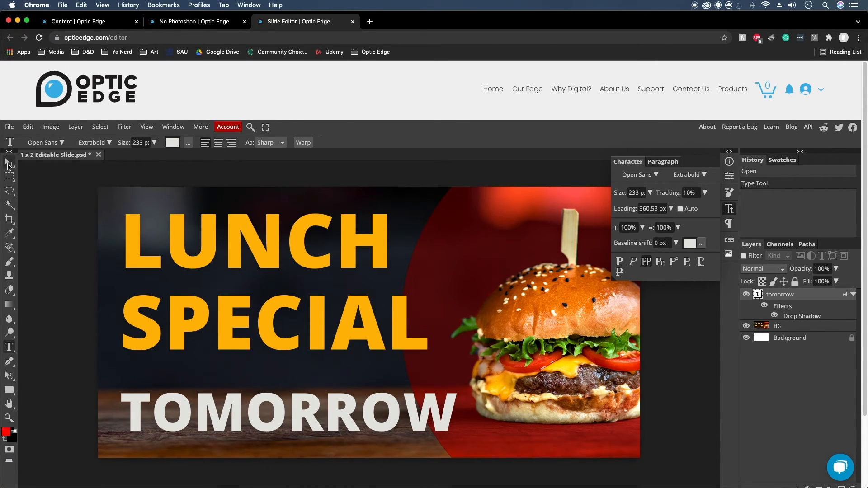
- Move the TOMORROW text straight up so it sits just beneath the word SPECIAL
click(8, 162)
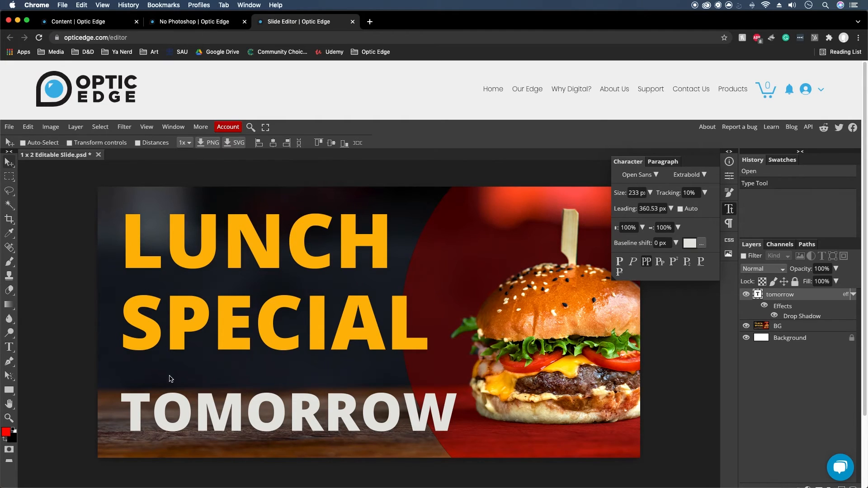
drag(135, 417, 136, 396)
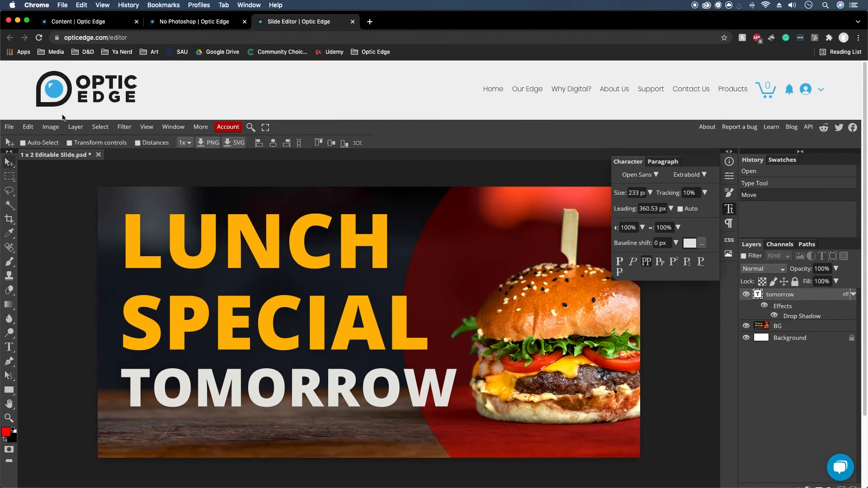
- Export the edited slide as a PNG image
click(28, 128)
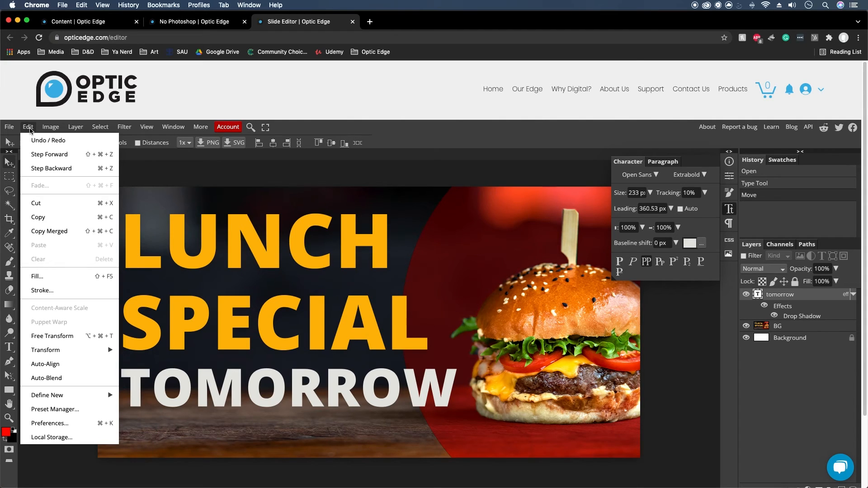
mouse_move(9, 127)
mouse_move(19, 261)
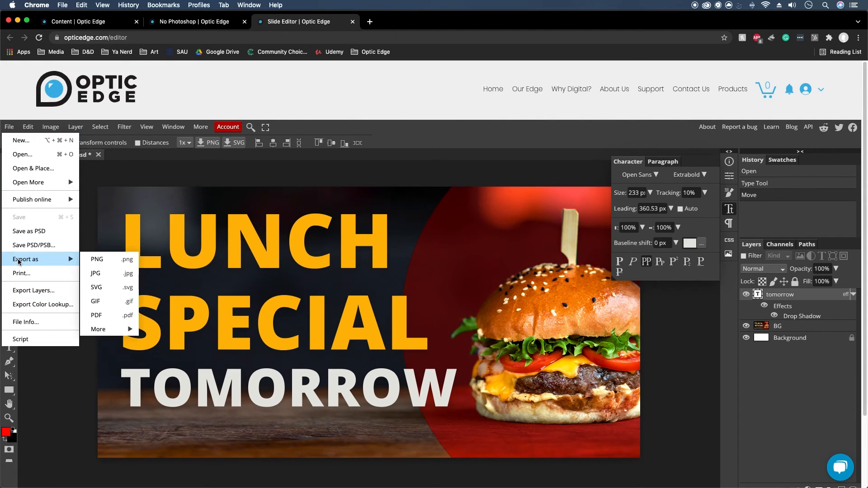
click(362, 285)
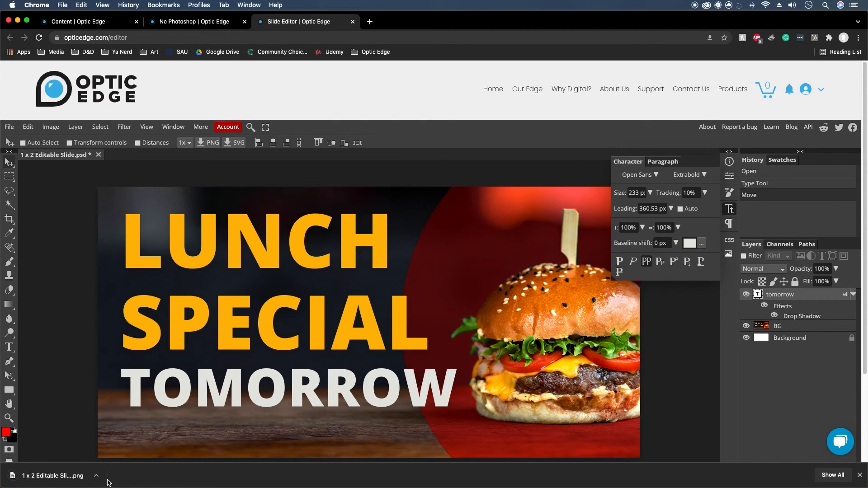
- Reveal the newly downloaded PNG in Finder's Downloads folder and open a Quick Look preview of it
click(97, 476)
click(135, 465)
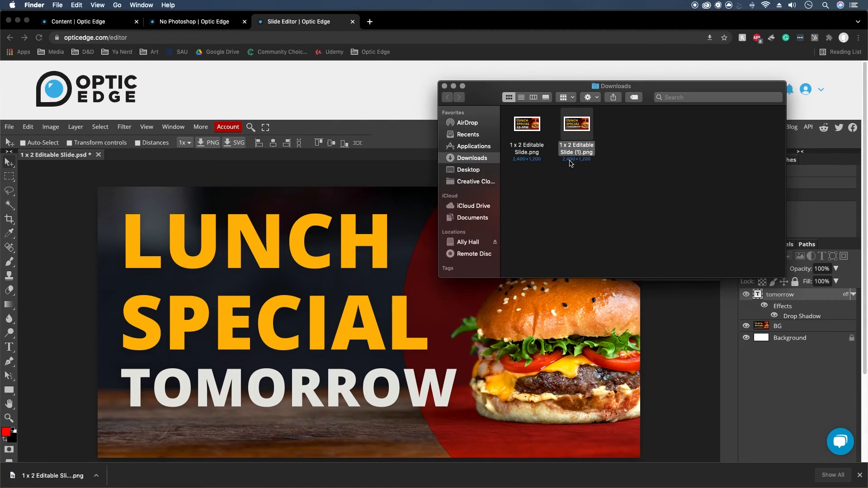
key(space)
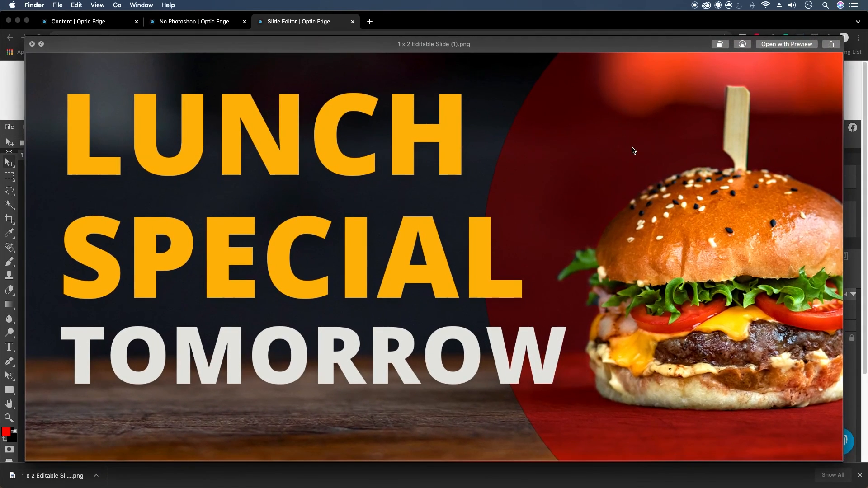